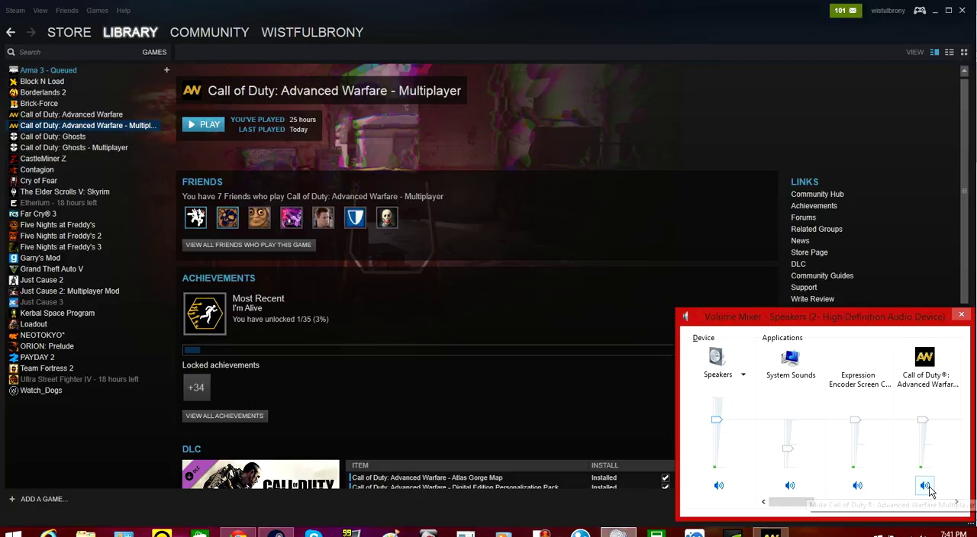
Mute Call of Duty: Advanced Warfare in Volume Mixer and open Expression Encoder's tray menu.
click(925, 486)
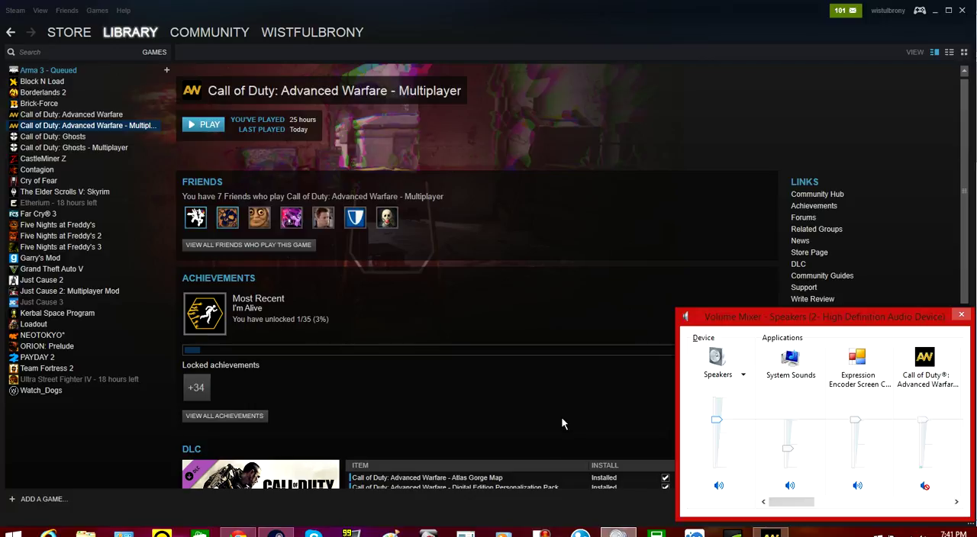
click(862, 532)
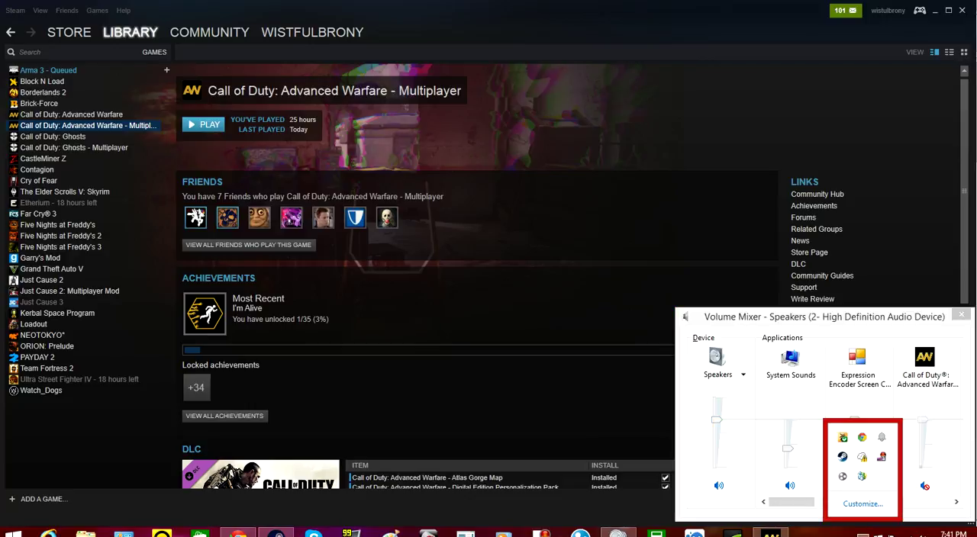
right_click(882, 461)
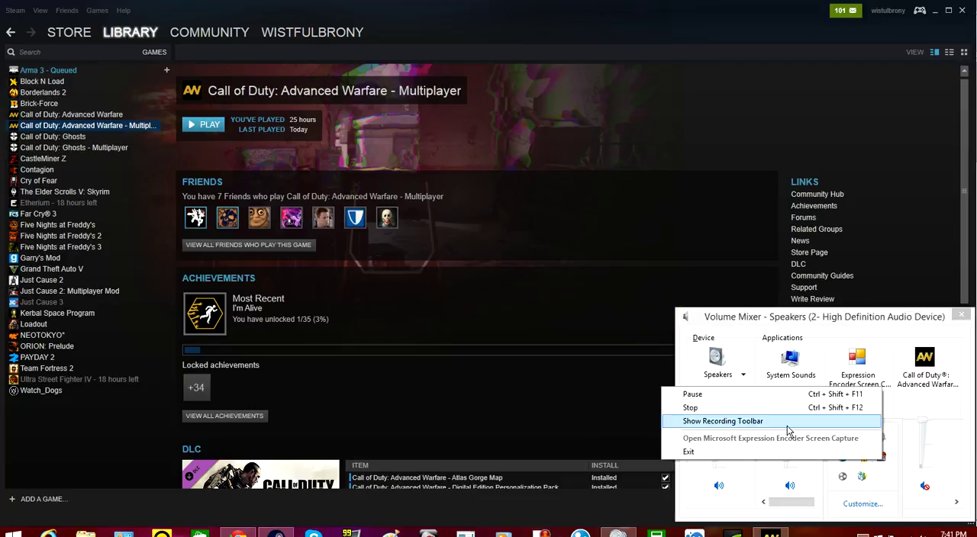
Show the Expression Encoder recording toolbar from its tray menu.
click(721, 421)
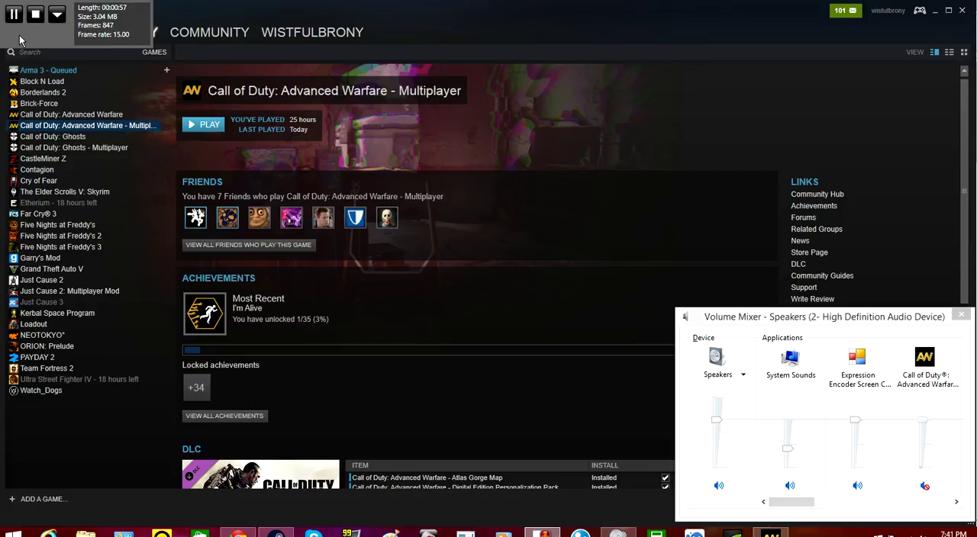
Browse the Just Cause 2 and Multiplayer Mod pages, then open Just Cause 3.
click(48, 282)
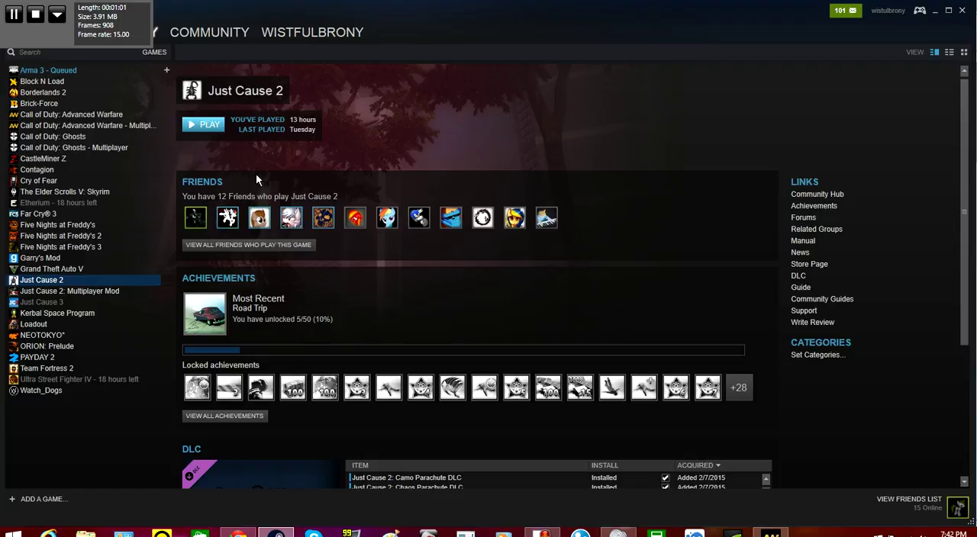
click(100, 292)
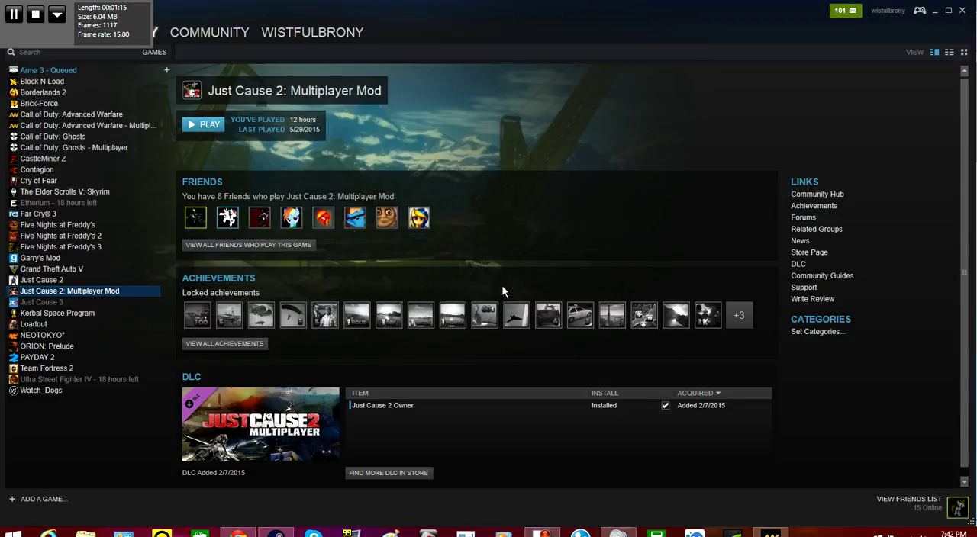
click(110, 280)
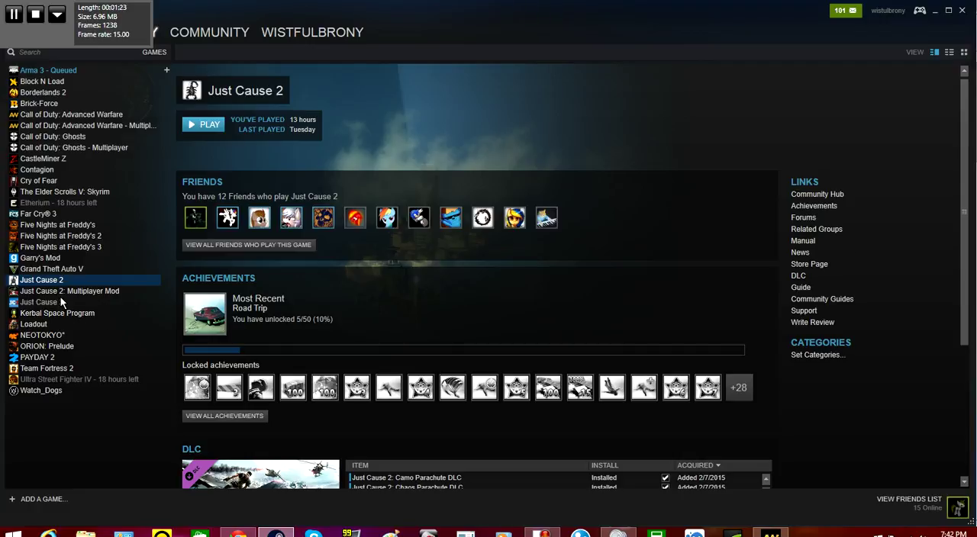
click(60, 300)
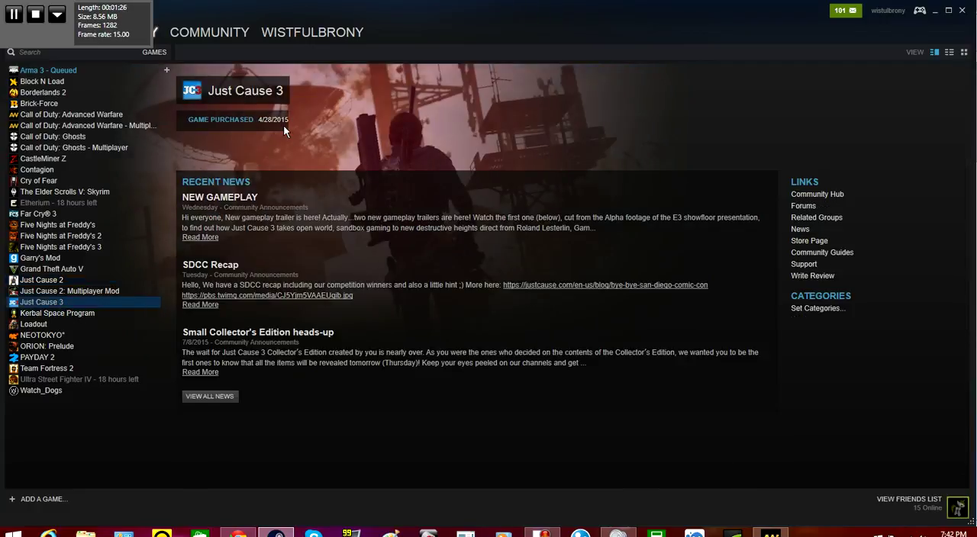